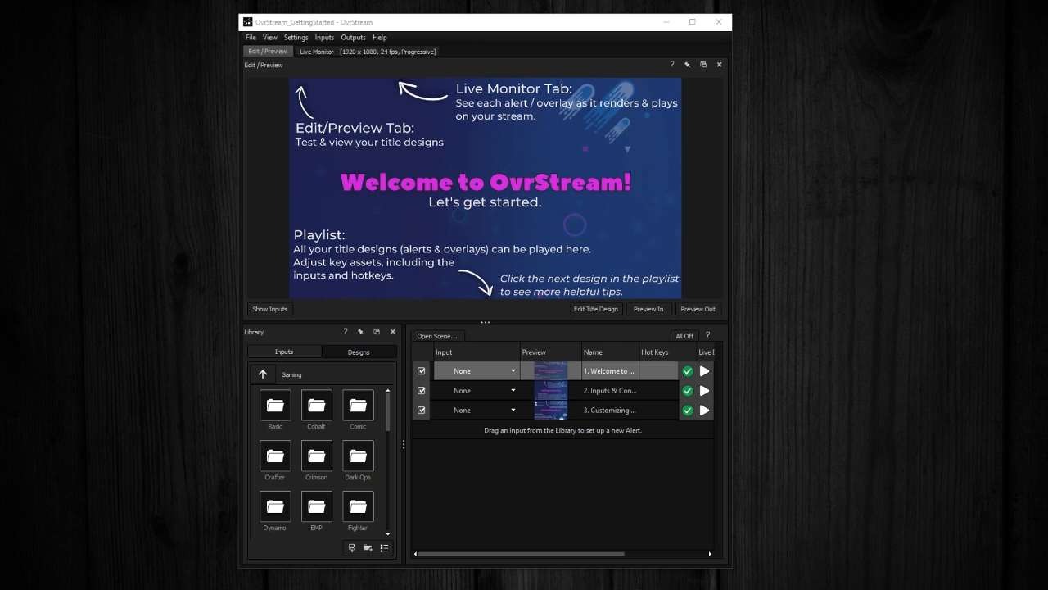
Step: Review the second and third getting-started designs in the playlist, and open and close the Welcome To OvrStream wizard
click(616, 395)
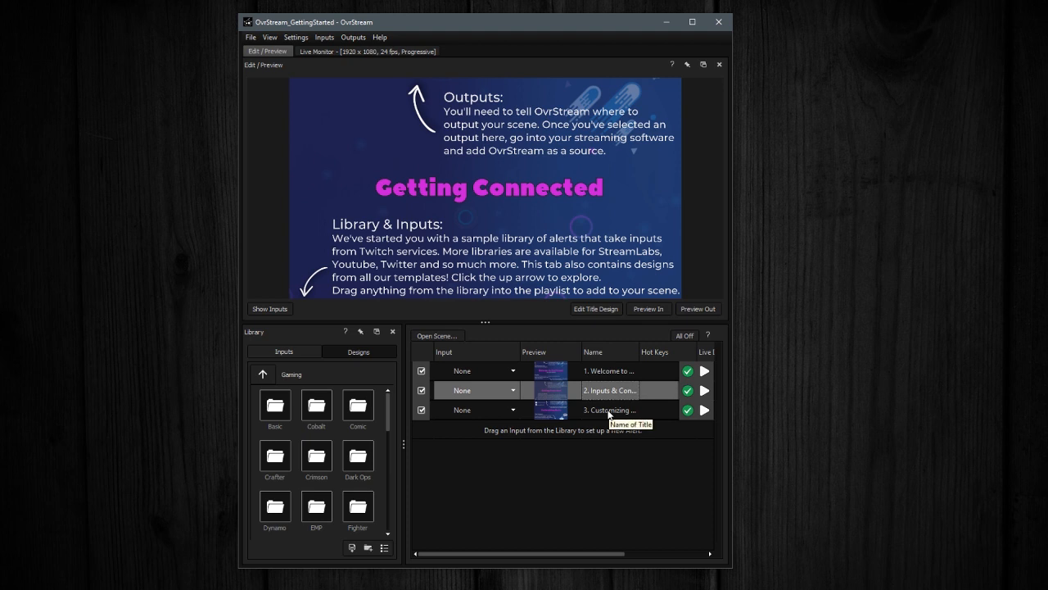
click(608, 414)
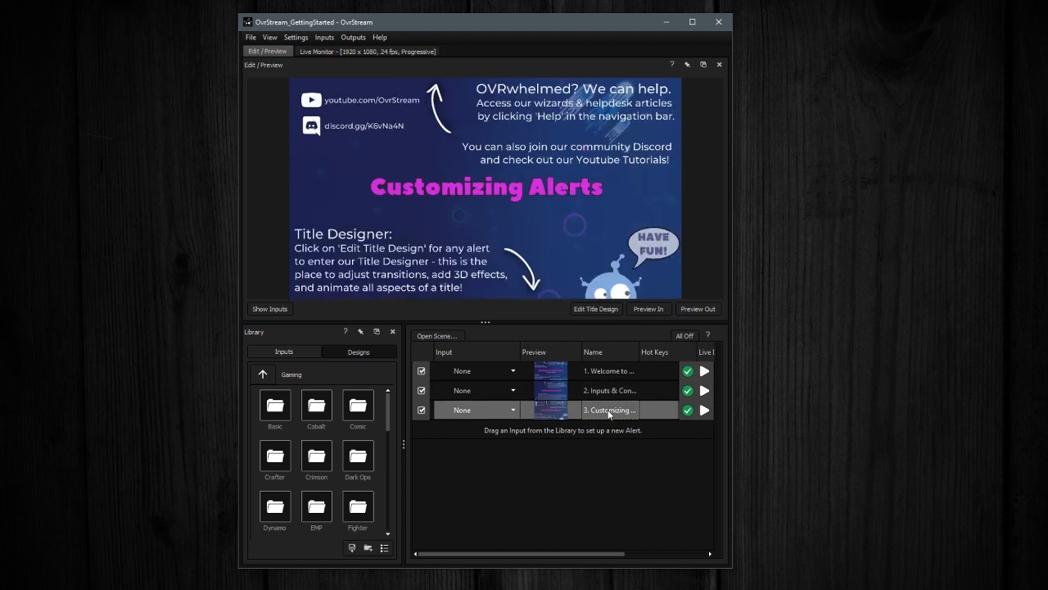
click(386, 38)
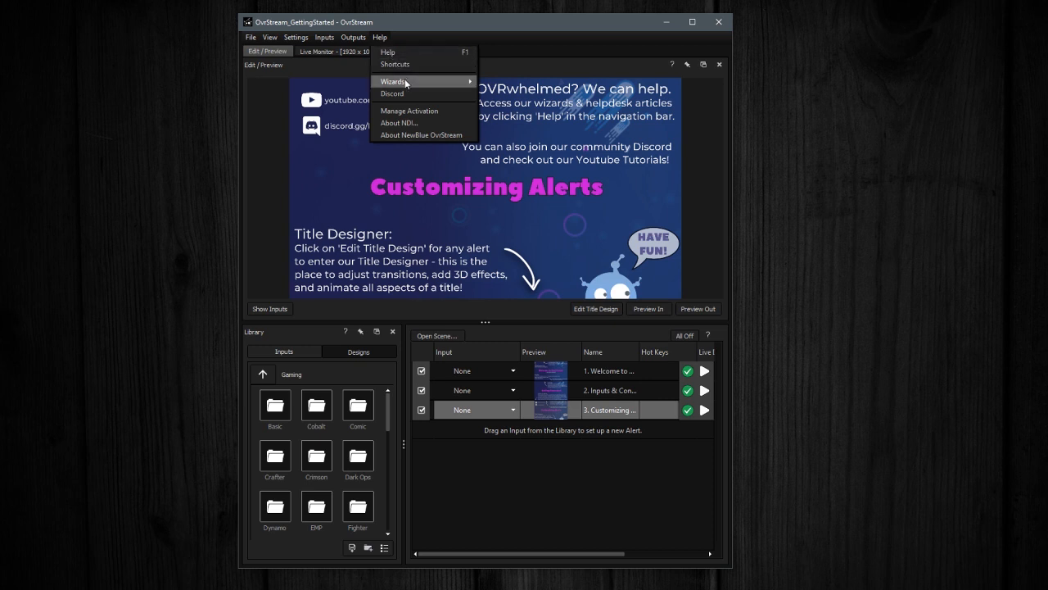
mouse_move(404, 80)
click(497, 82)
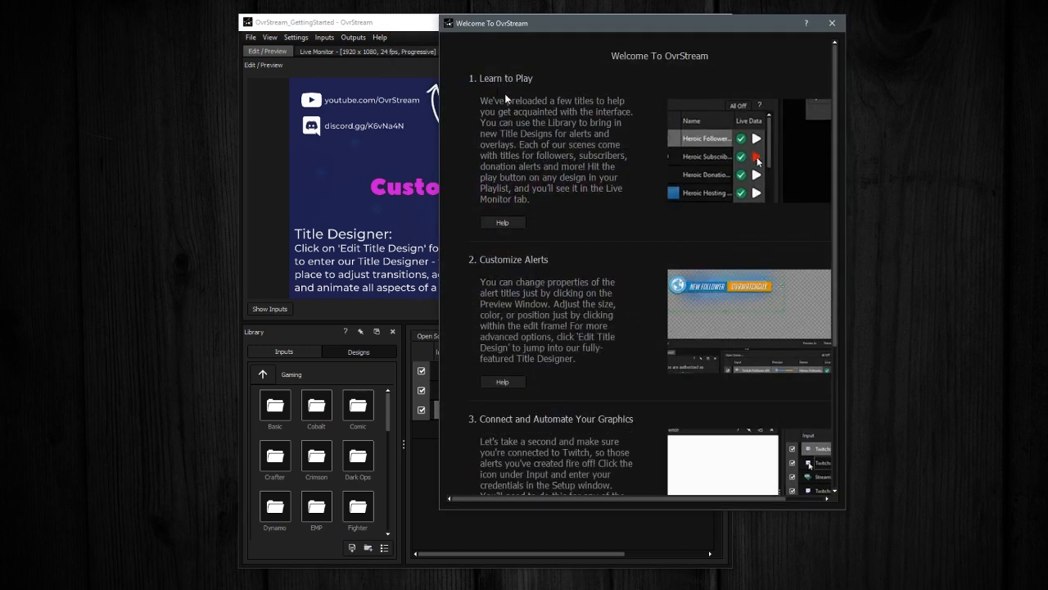
click(831, 24)
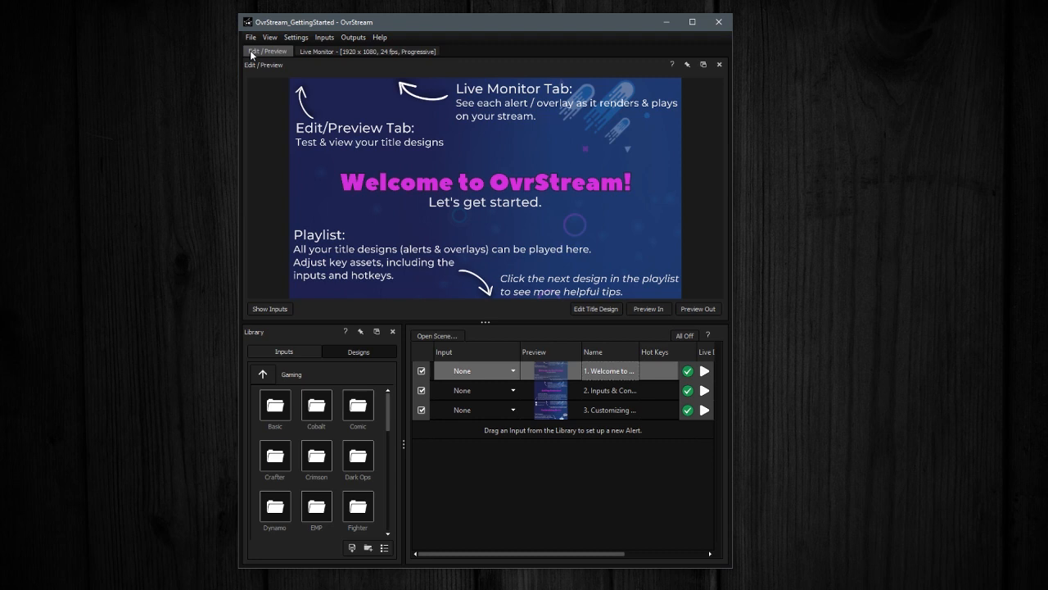
Step: Look at the Live Monitor, return to the Edit / Preview view, and show the library's input services
click(338, 51)
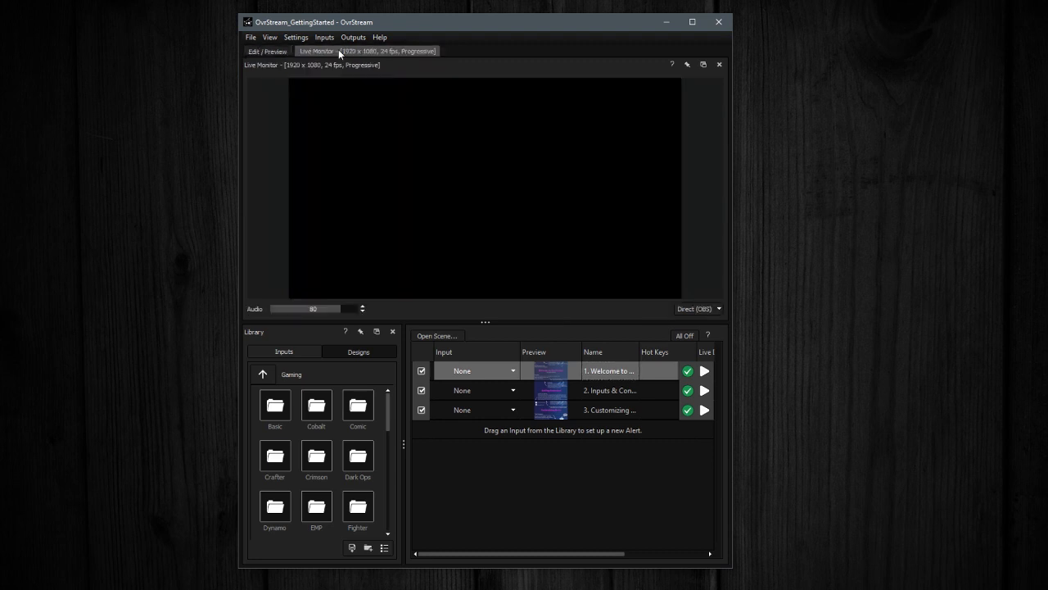
click(278, 52)
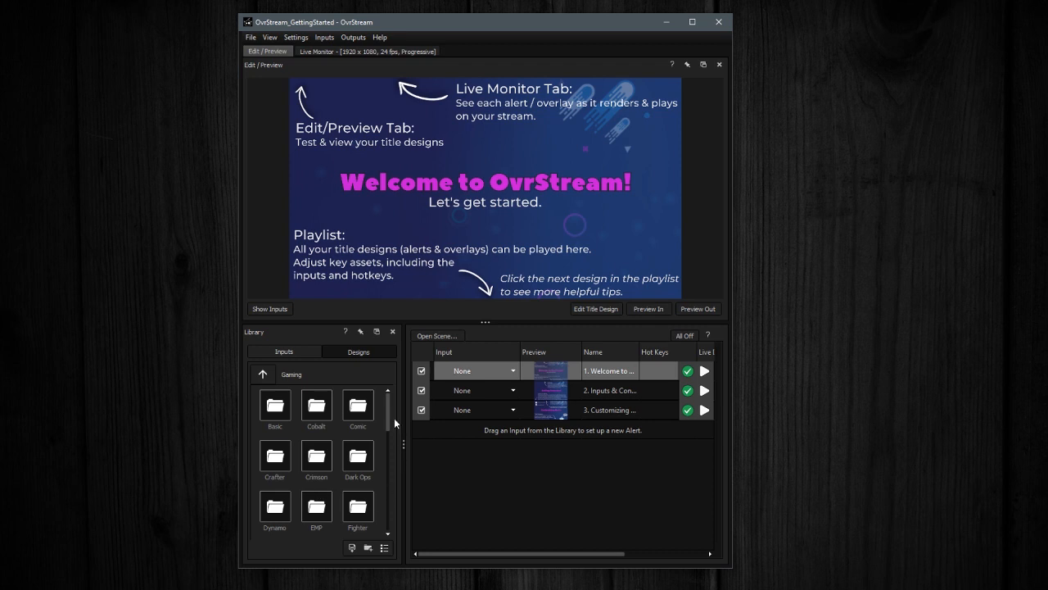
click(283, 353)
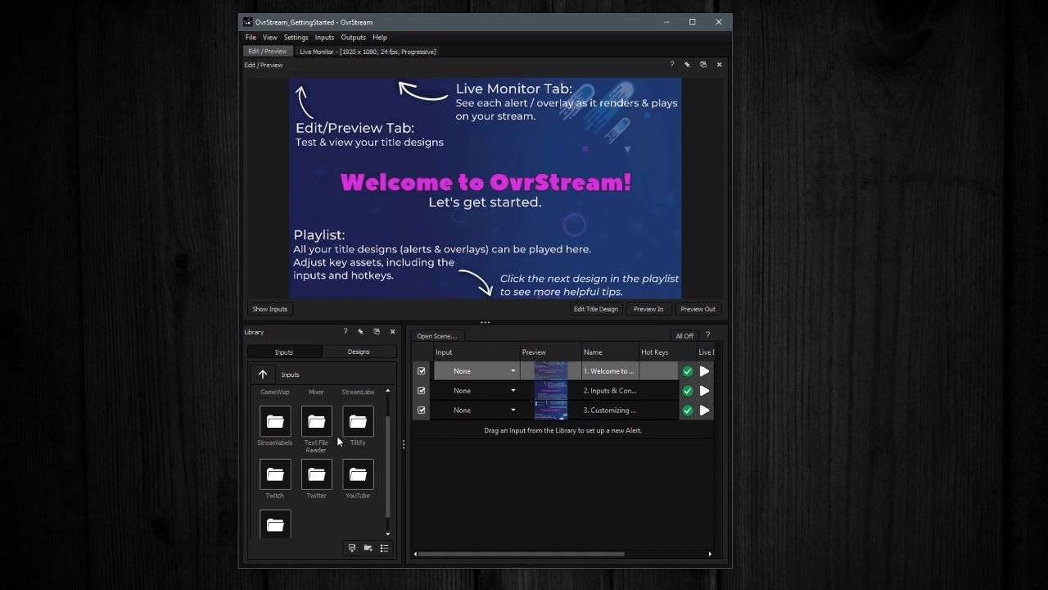
Step: Add the EMP Subscriber Alert from the library's EMP designs to the playlist and play it in the Live Monitor
click(341, 352)
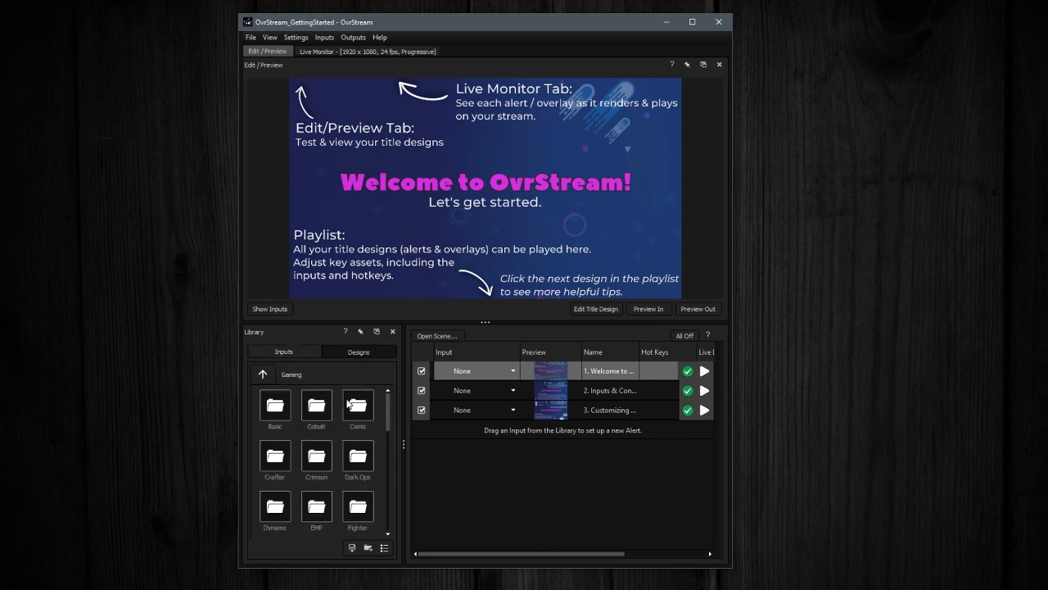
double_click(314, 507)
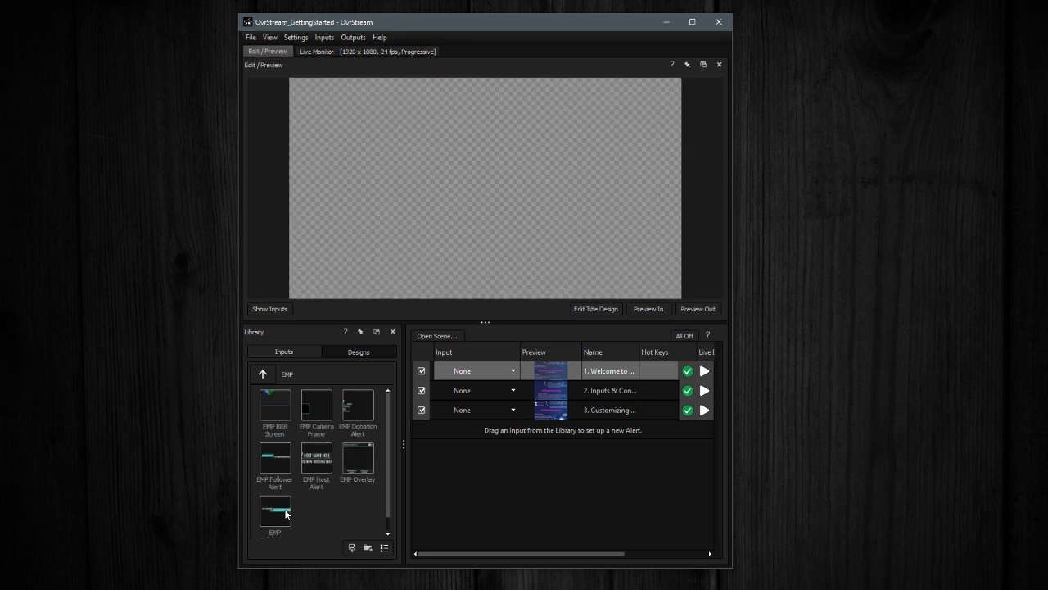
drag(288, 514, 498, 501)
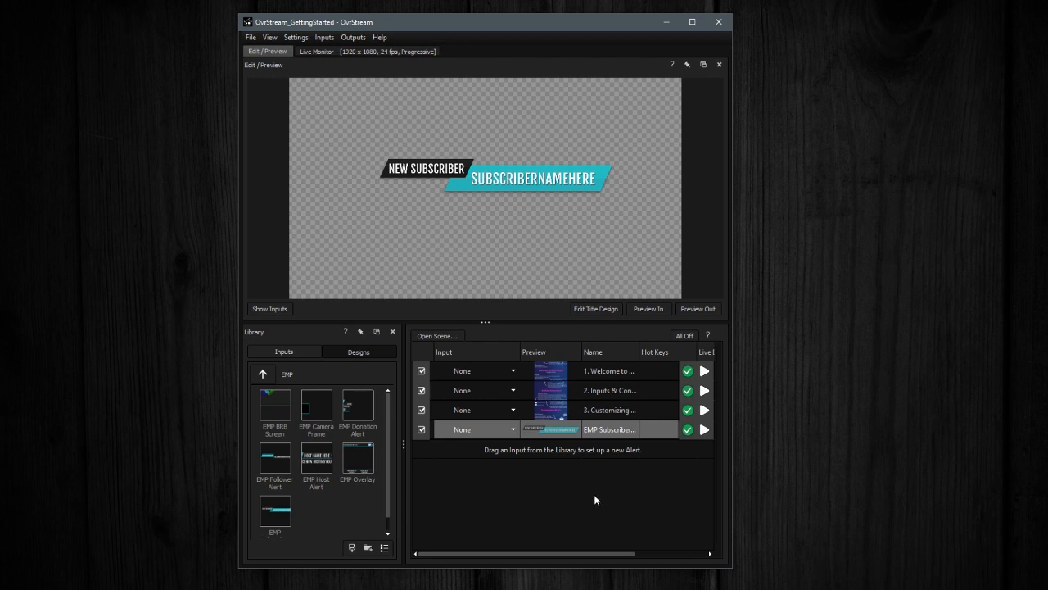
click(428, 53)
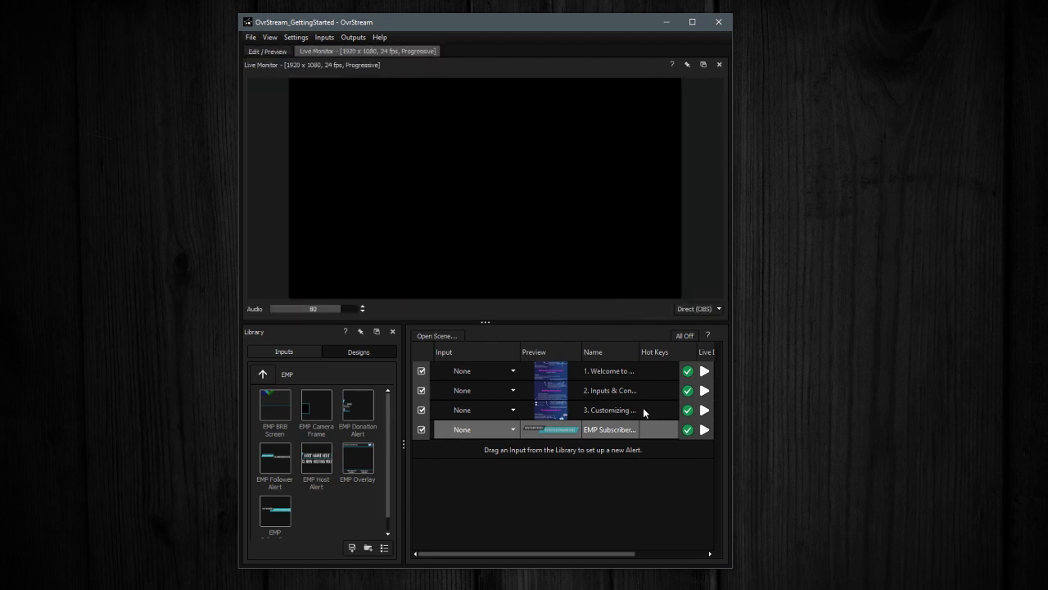
click(705, 430)
Step: Display the Attributes panel and widen it until the alert's full settings fit
click(275, 37)
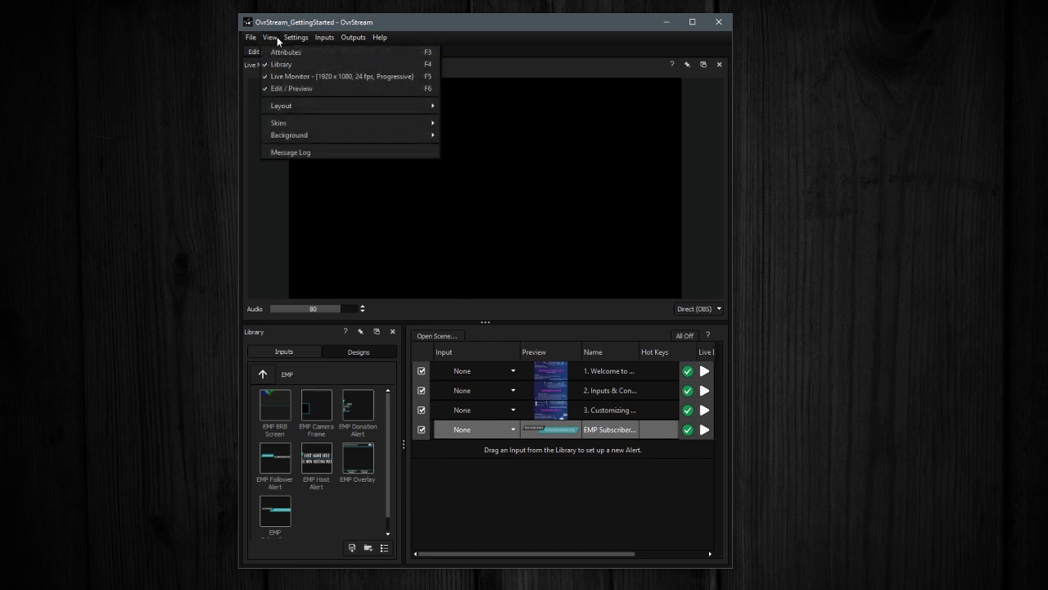
click(276, 52)
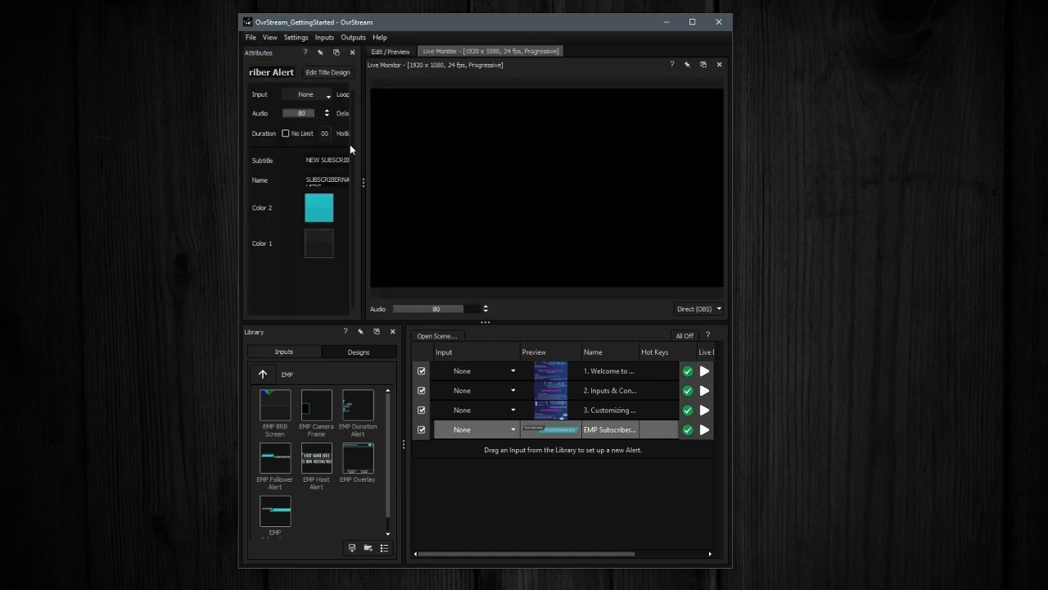
drag(361, 187, 412, 193)
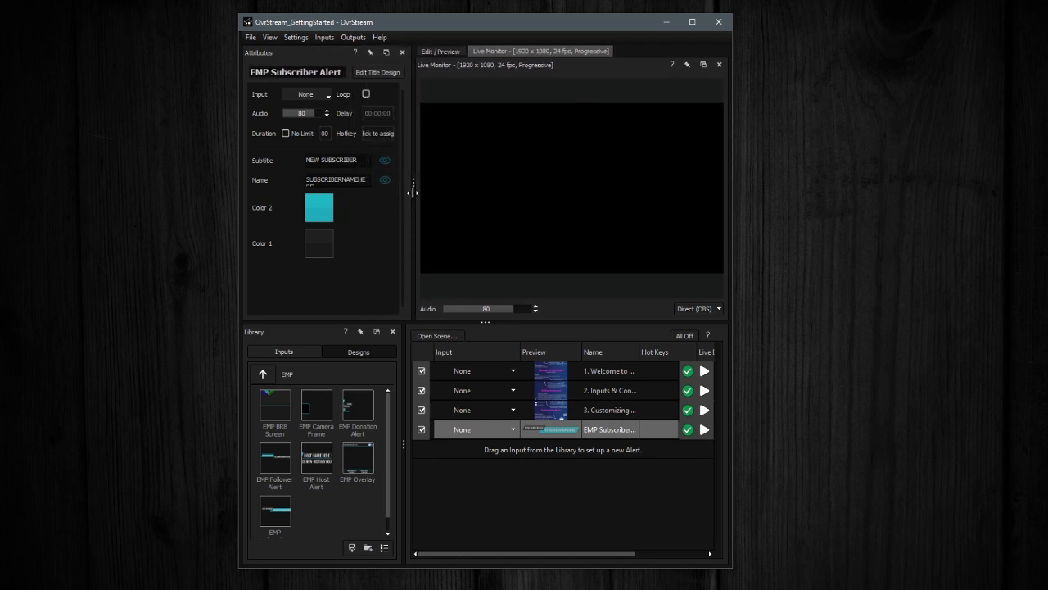
Step: Apply the Default layout and dock the Live Monitor on the left side of the Edit / Preview view
click(270, 37)
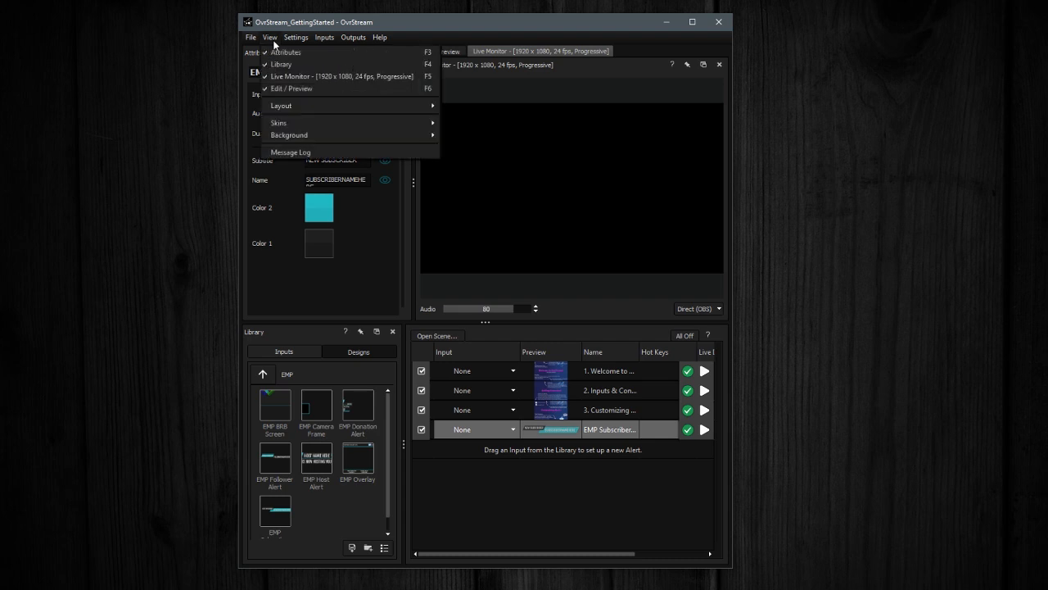
mouse_move(317, 105)
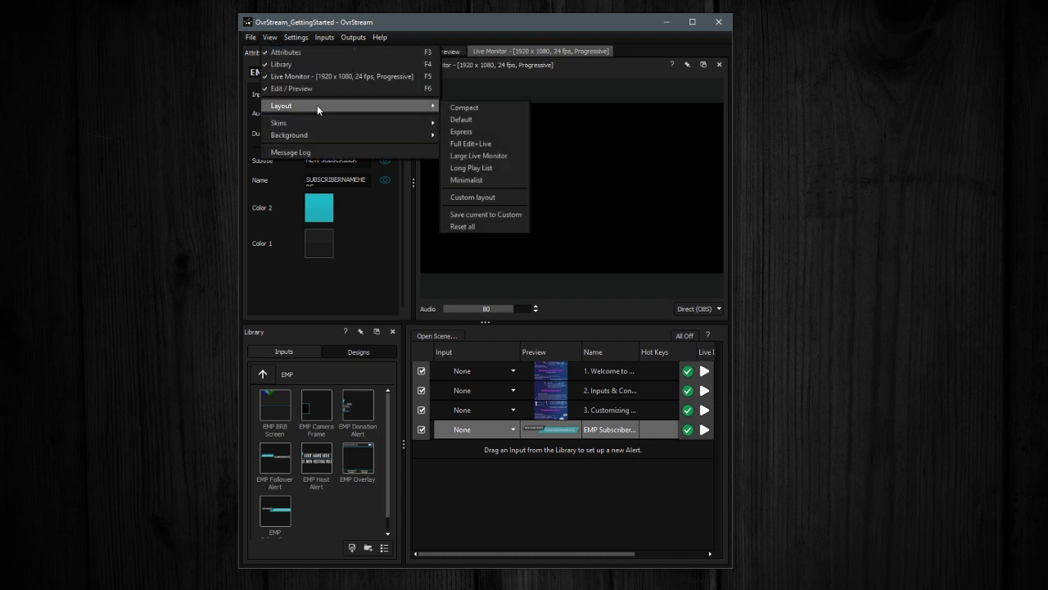
click(465, 119)
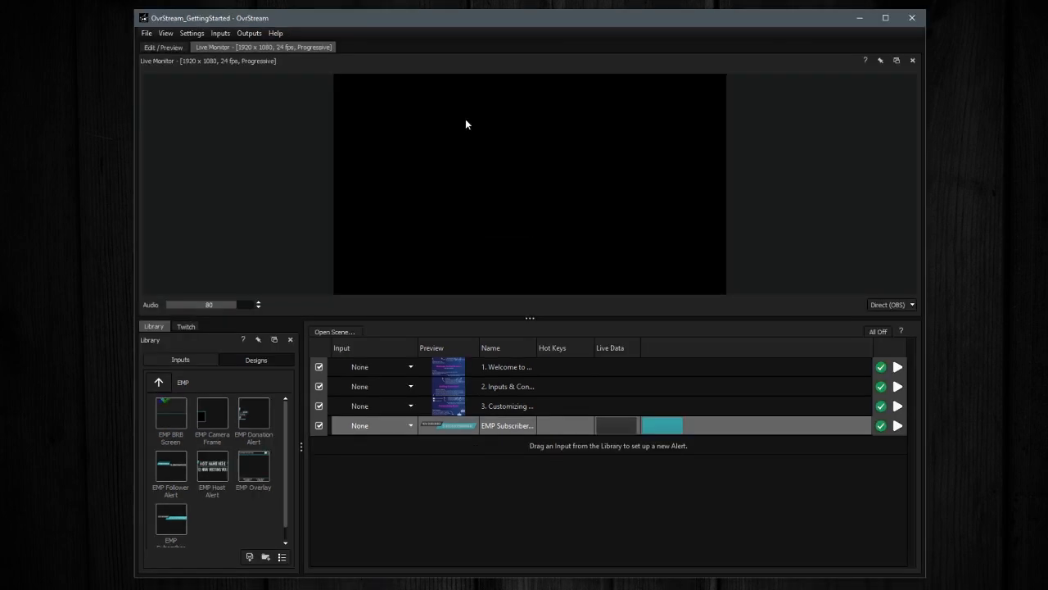
click(897, 61)
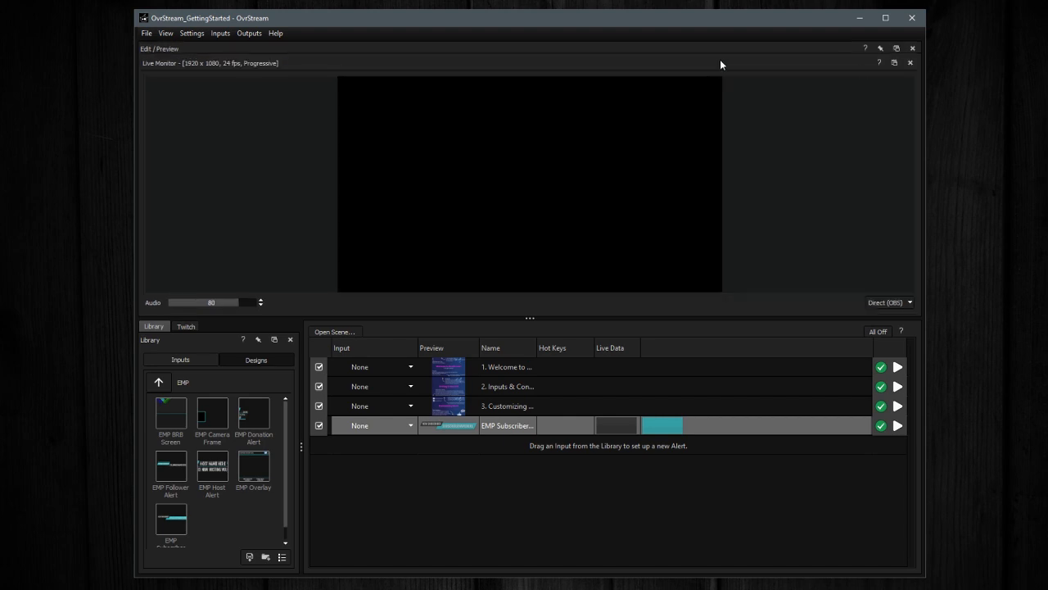
drag(721, 62, 292, 145)
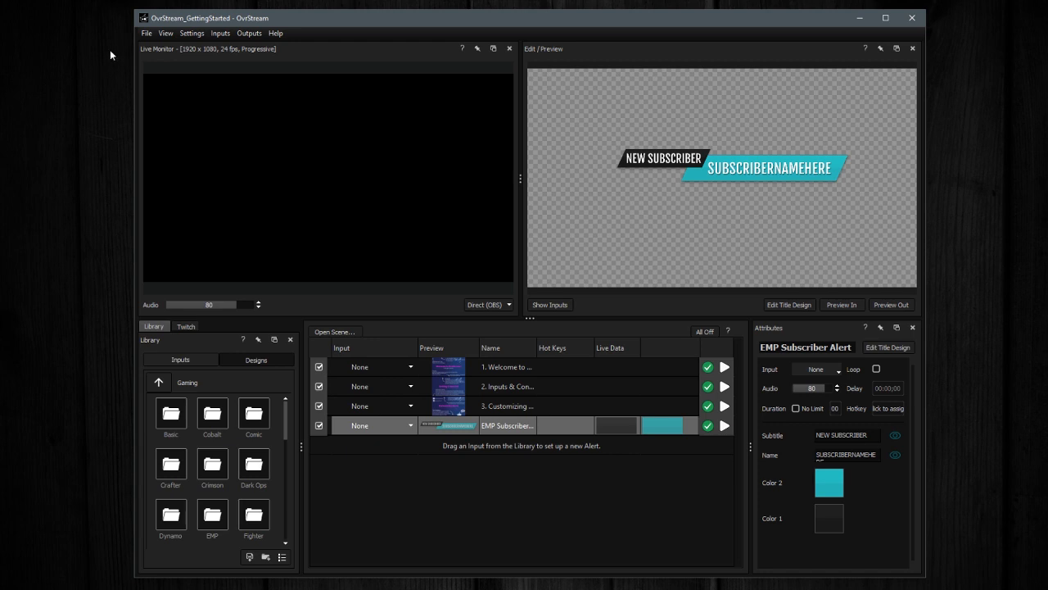
Step: Open the Neon Scene starter template, discarding unsaved changes to the current scene
click(147, 33)
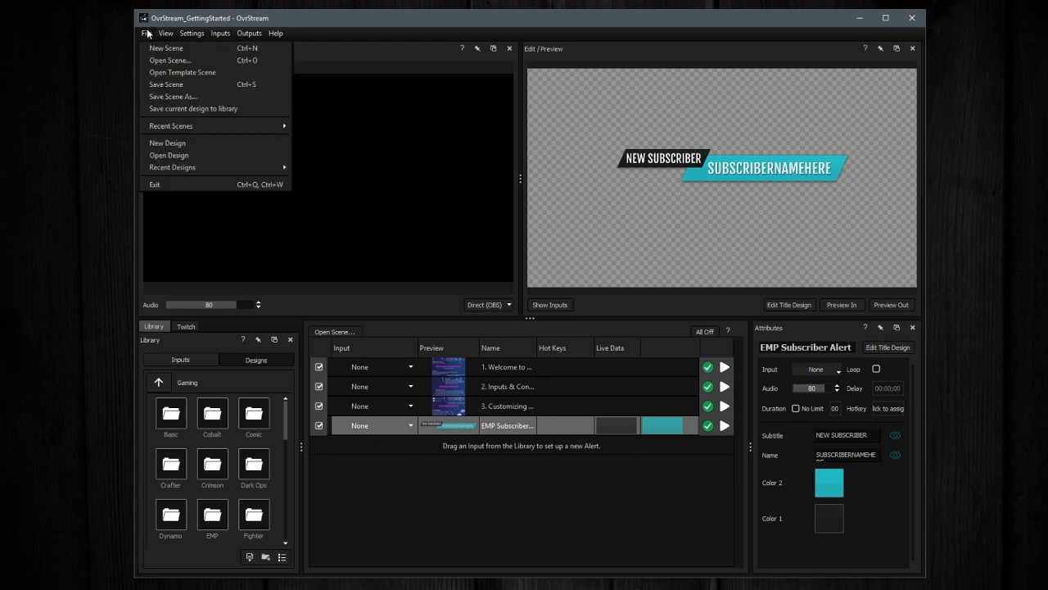
click(158, 73)
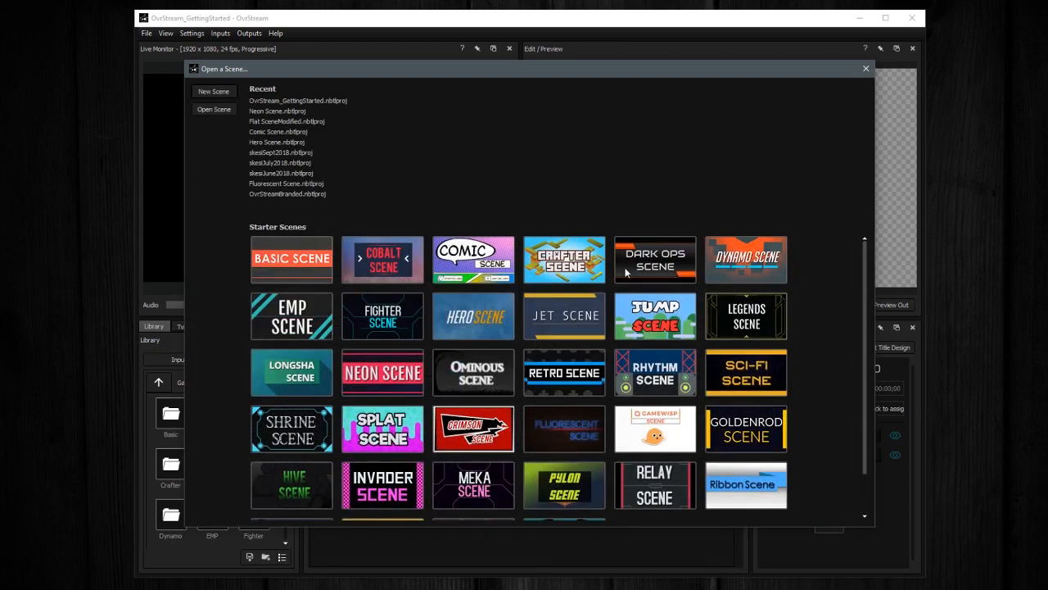
scroll(516, 383, down, 1)
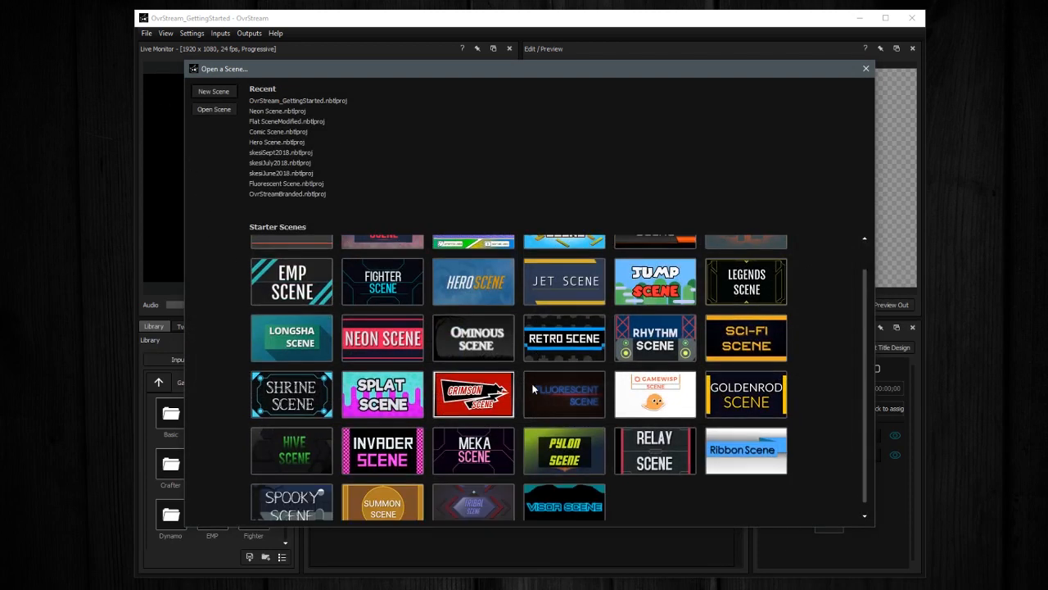
click(388, 346)
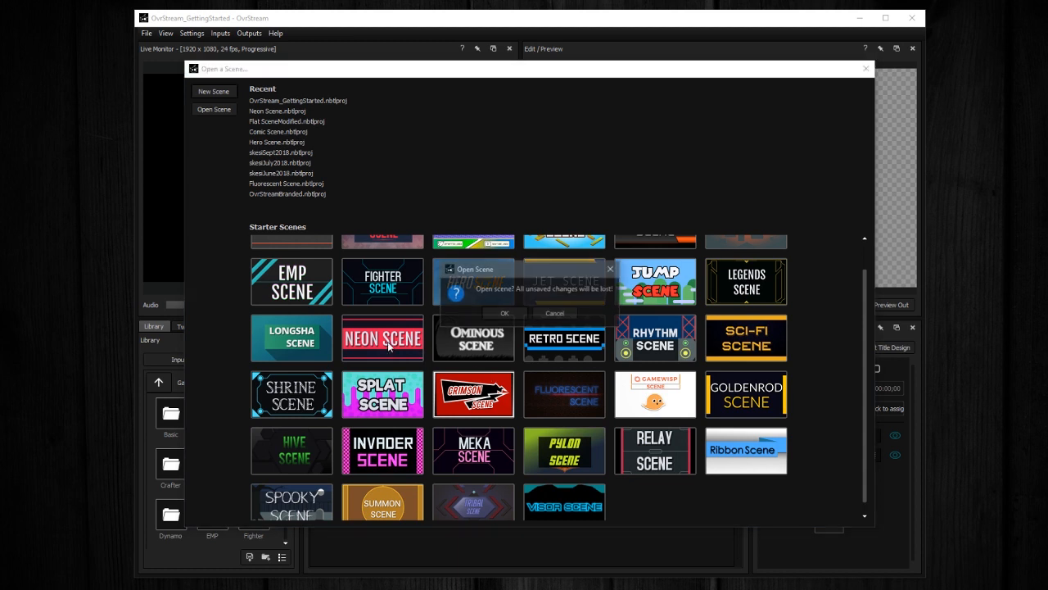
click(495, 316)
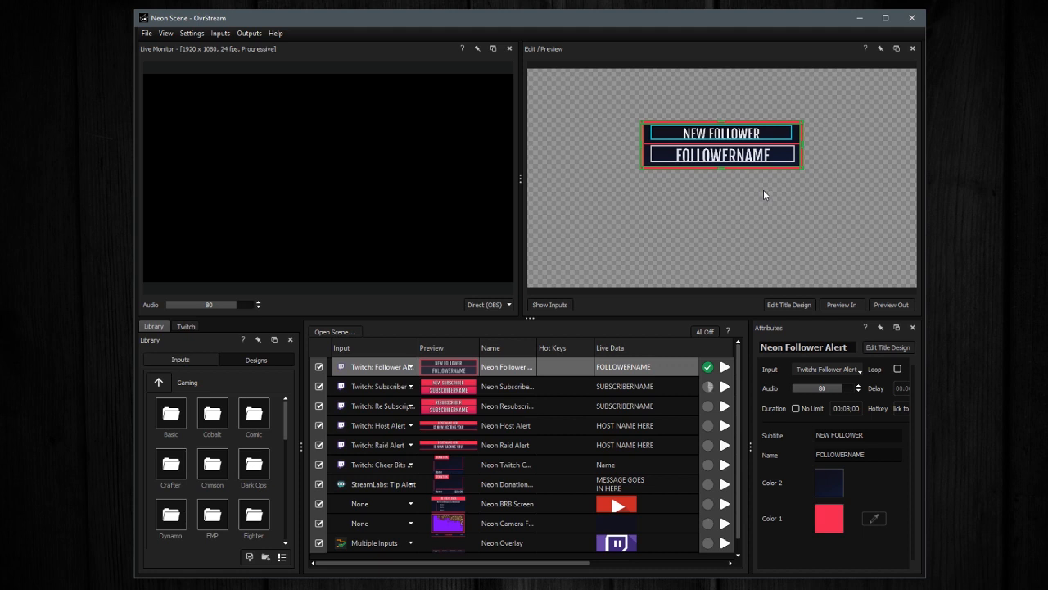
Step: Play the Neon Follower Alert live and take it back off the Live Monitor
click(726, 373)
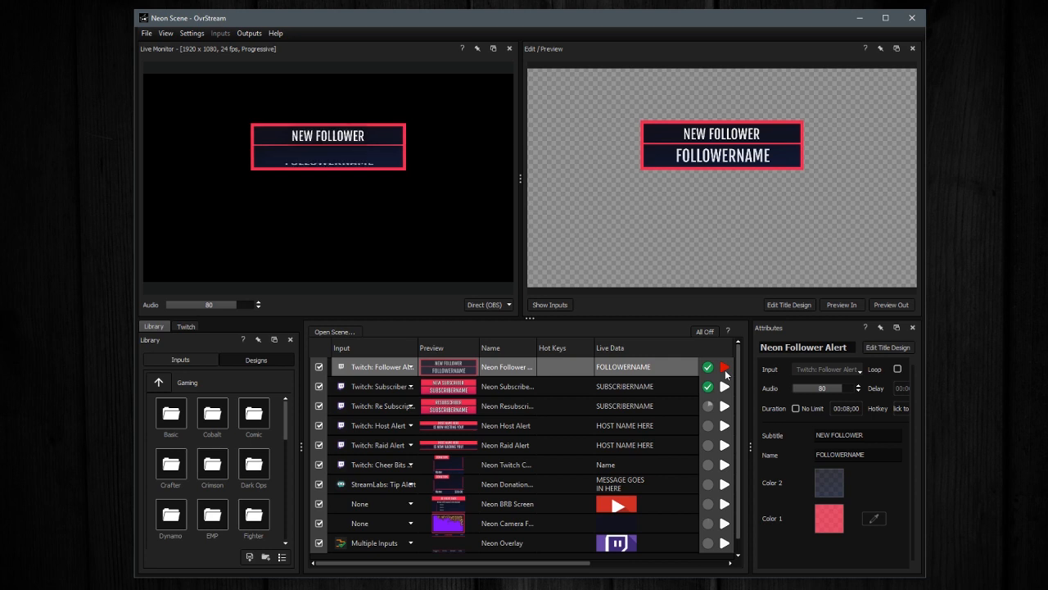
click(725, 373)
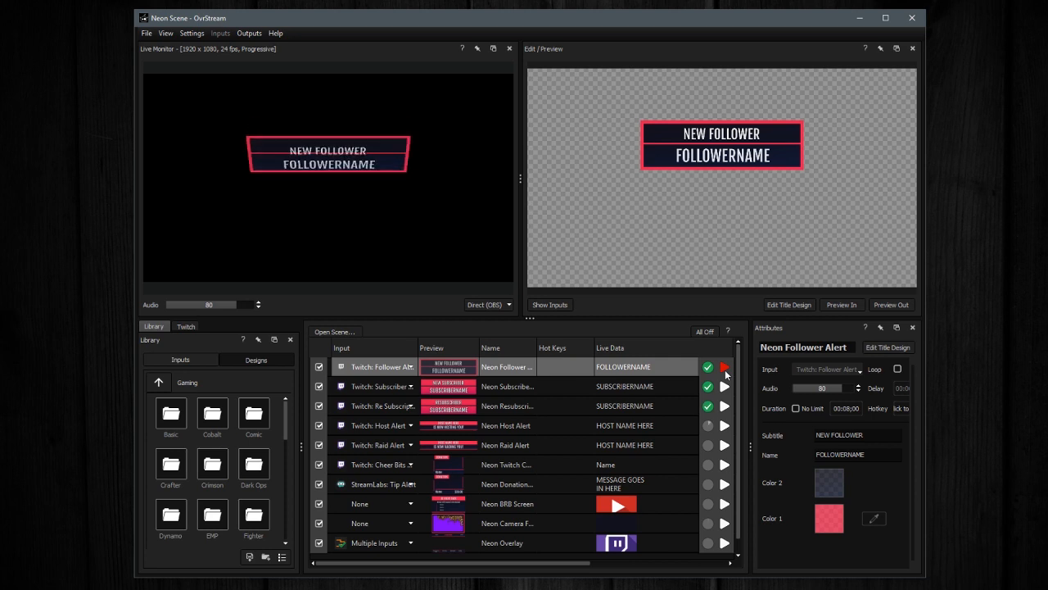
Step: Check the available input services, log in to Twitch by authorizing the application, and return to the library
click(157, 354)
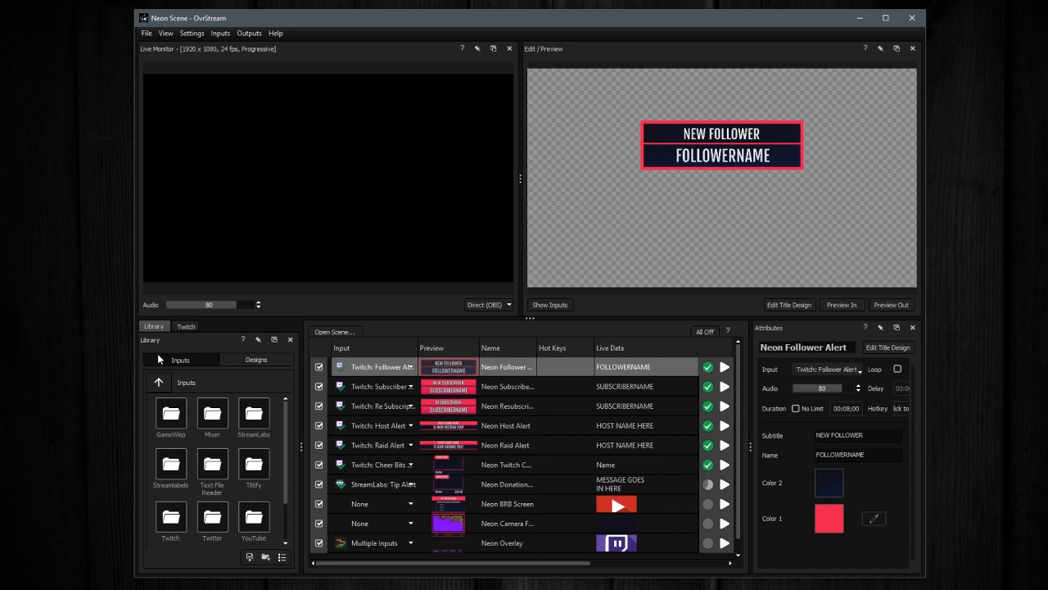
click(224, 34)
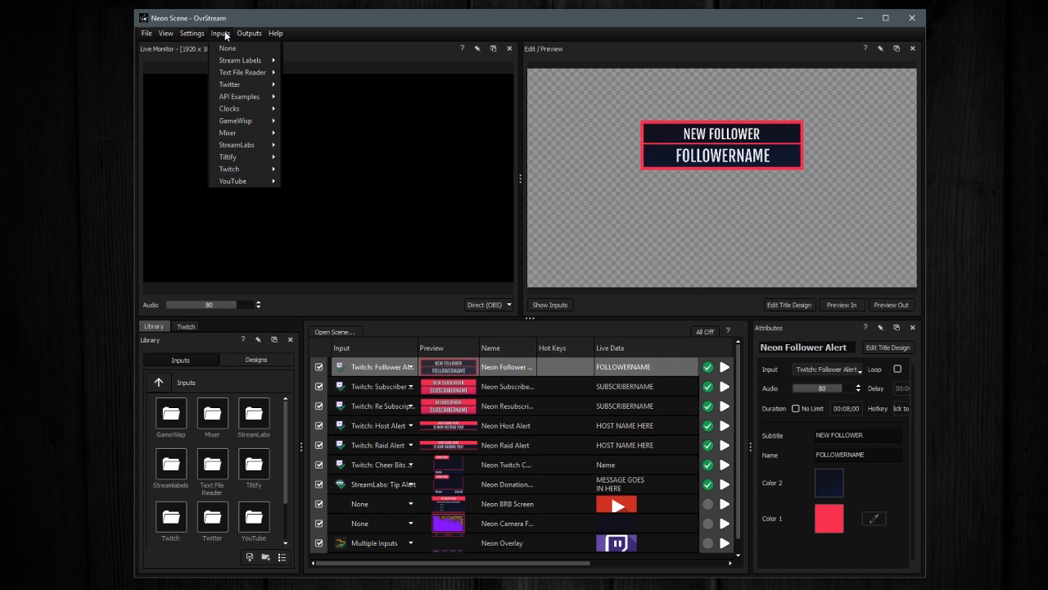
click(186, 326)
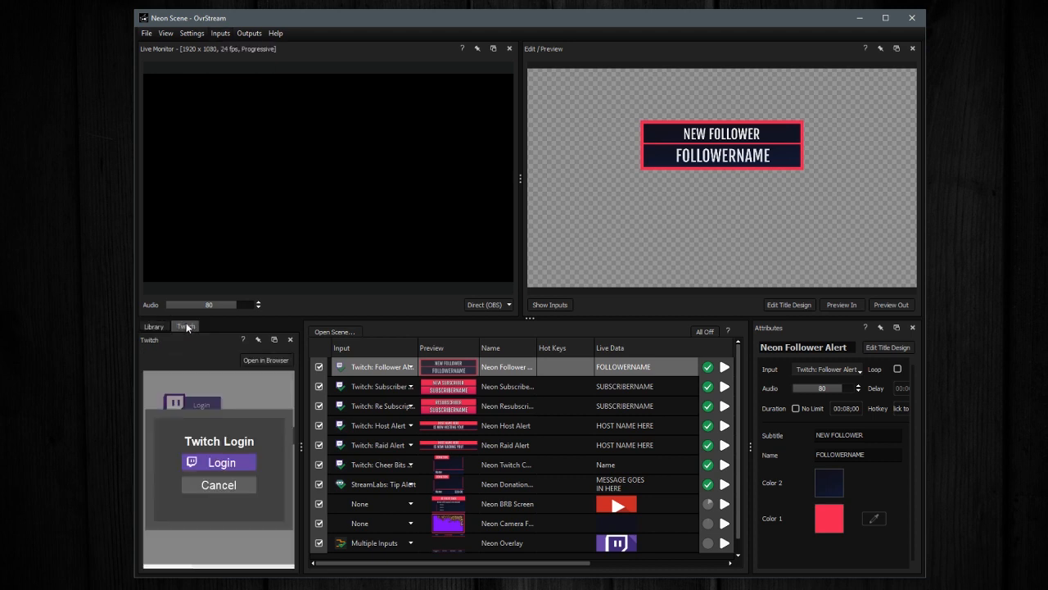
click(223, 463)
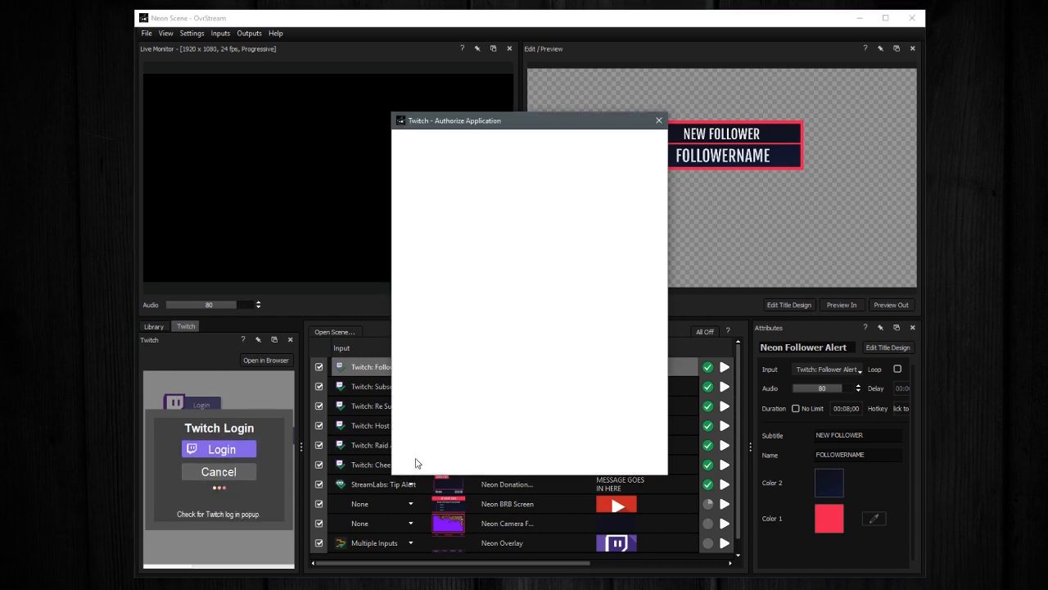
click(489, 416)
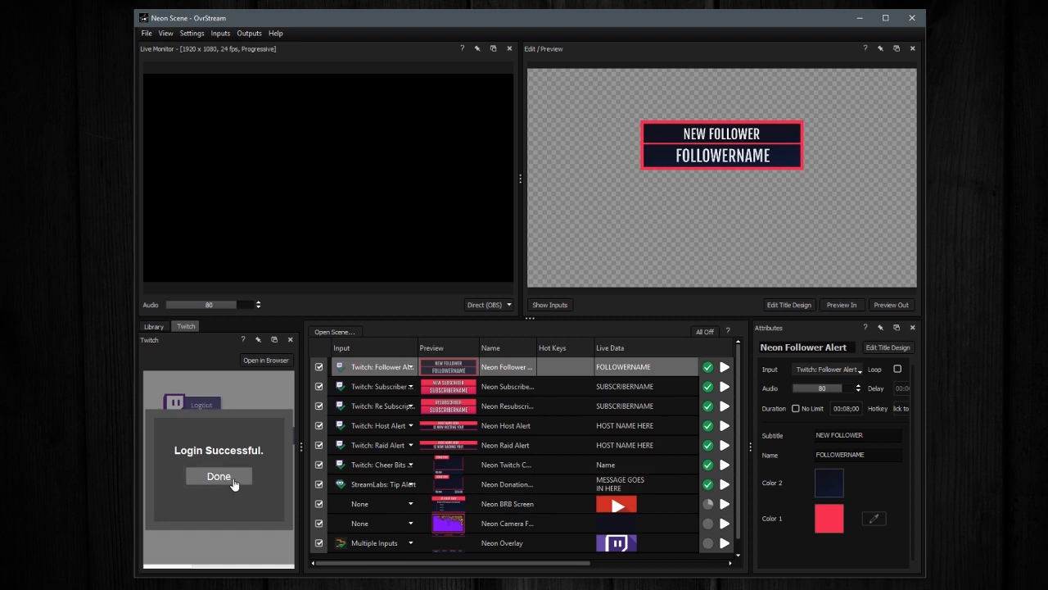
click(218, 475)
click(154, 326)
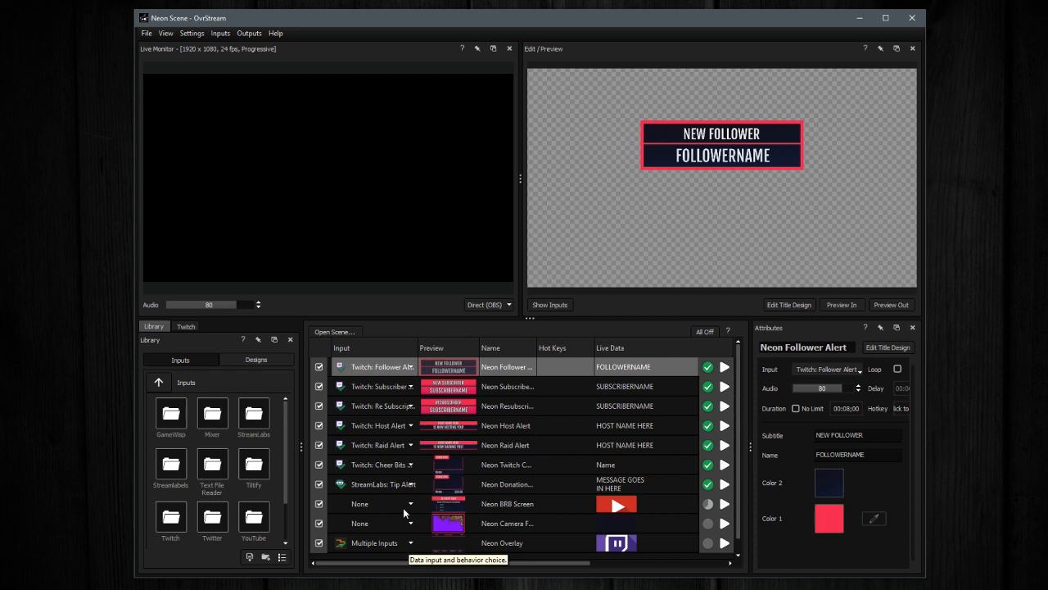
Step: Examine the input choices for the Neon Host Alert, including the StreamLabs options
click(411, 424)
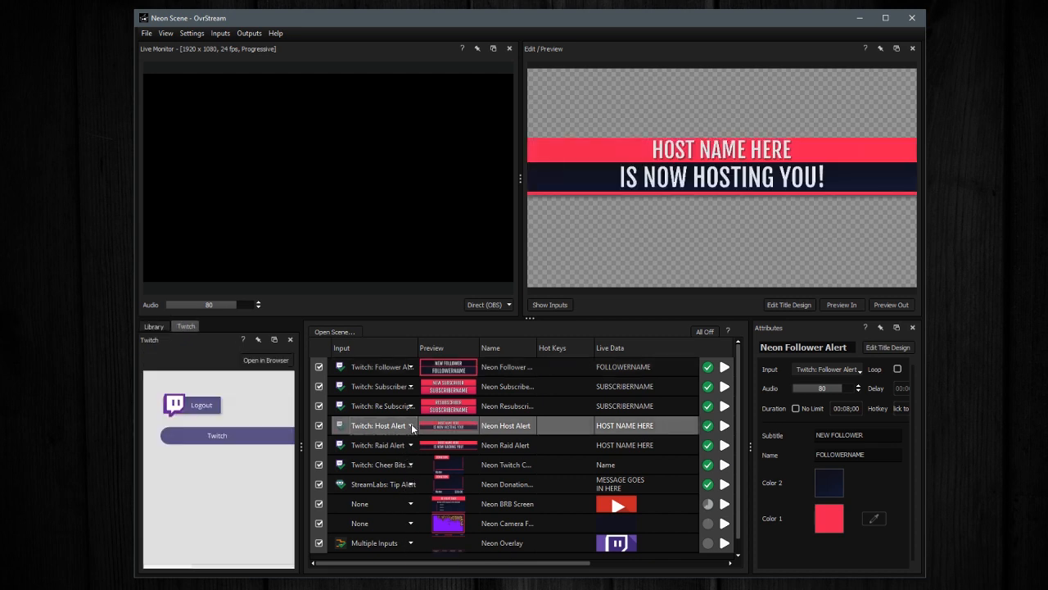
click(411, 425)
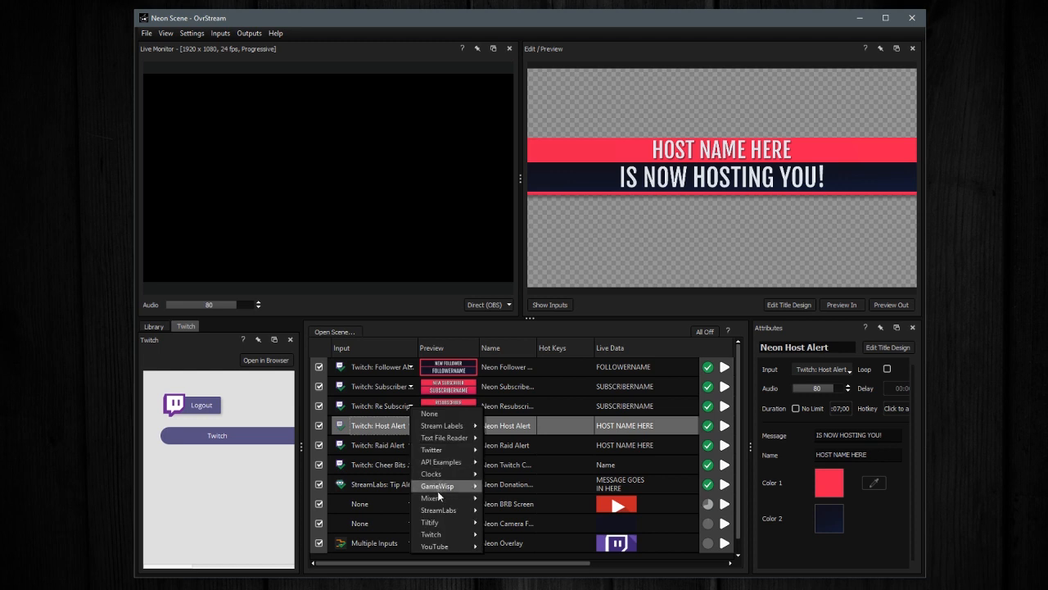
mouse_move(439, 501)
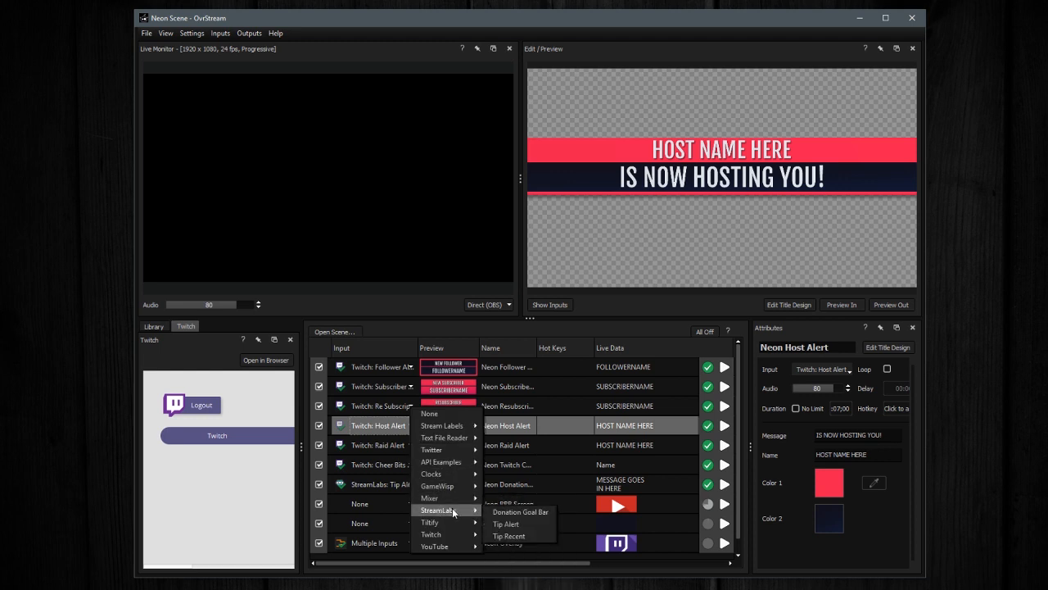
click(514, 535)
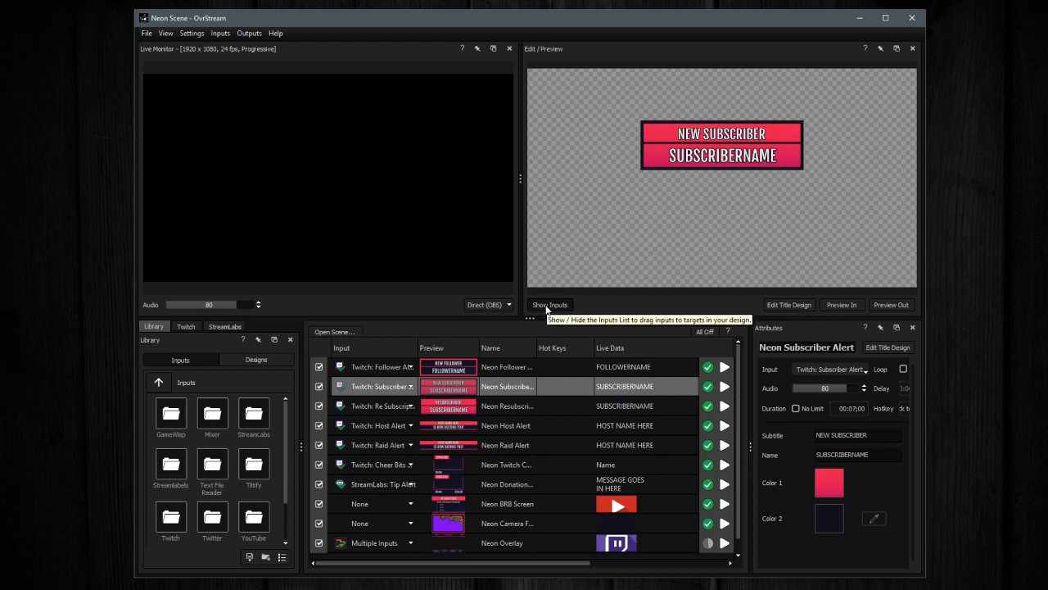
Step: Show the inputs list for the Neon Subscriber Alert and map the Twitch Name input onto its SUBSCRIBERNAME text
click(548, 304)
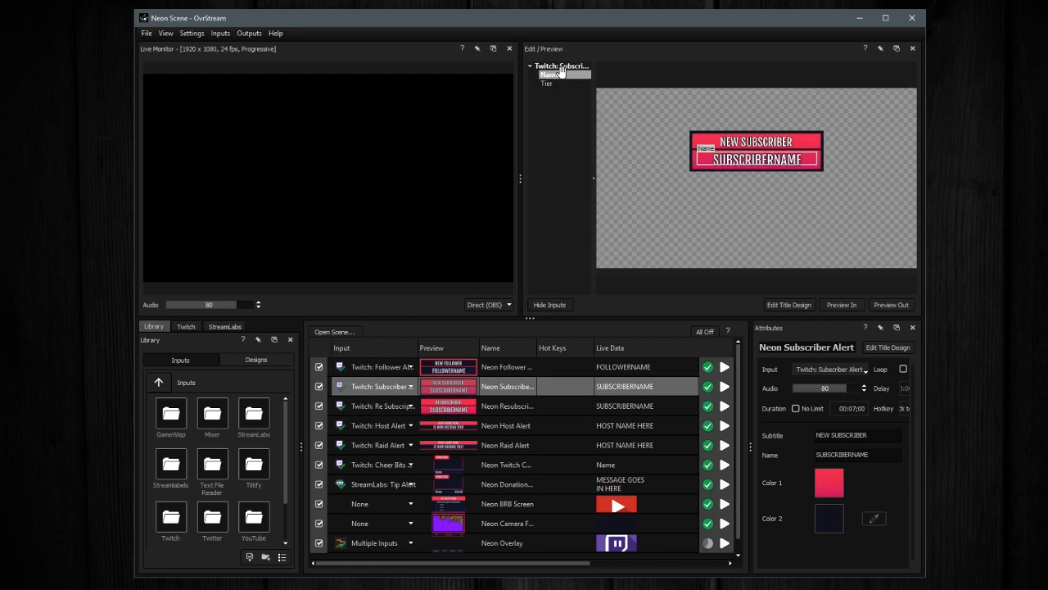
drag(550, 74, 778, 167)
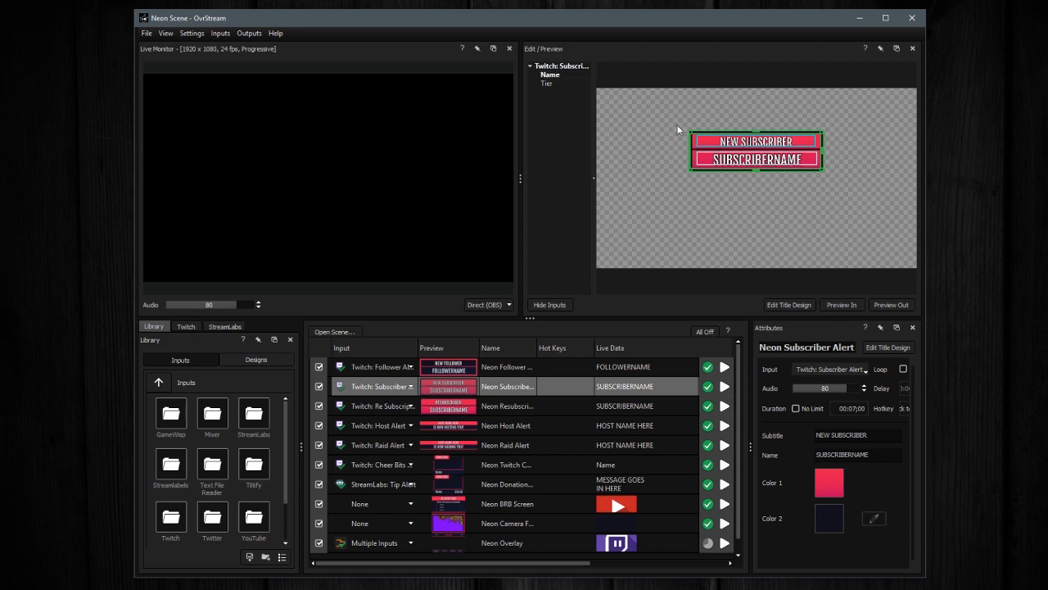
click(550, 75)
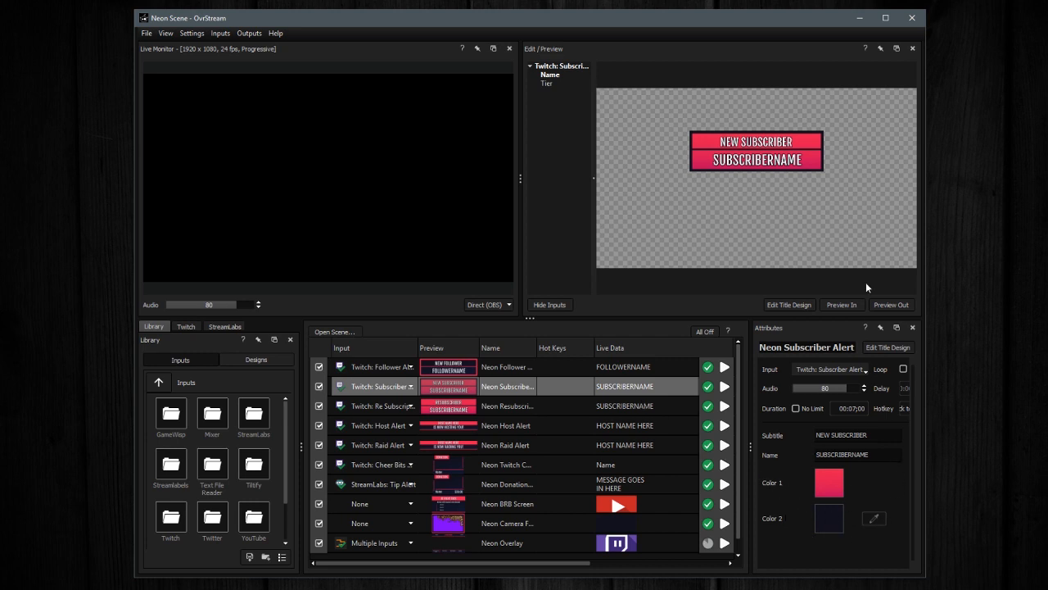
Step: Brighten the Neon Subscriber Alert's border color to 6A6AAF and open its title design for editing
click(821, 170)
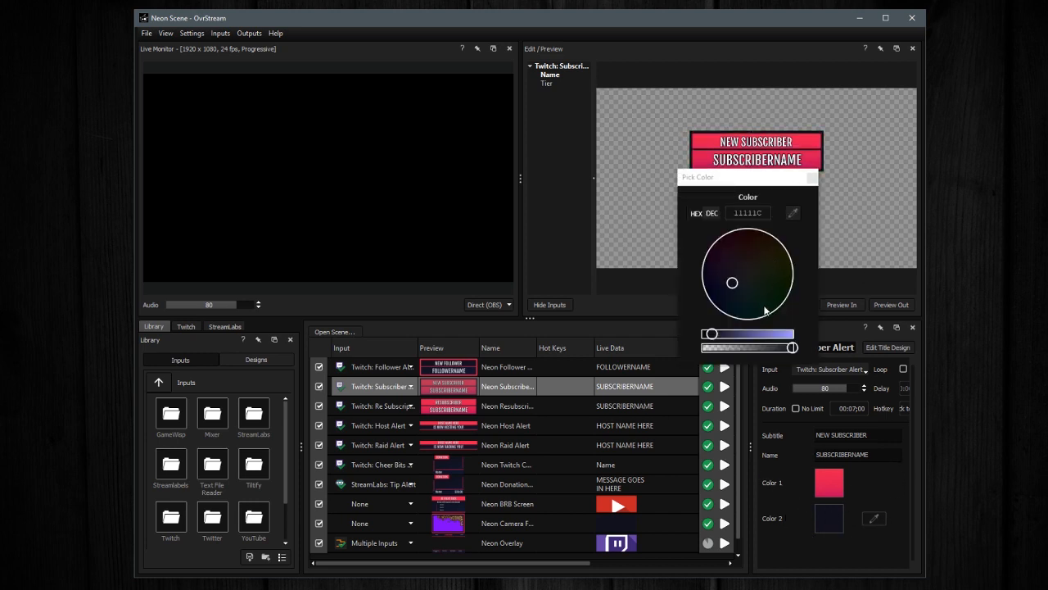
click(763, 335)
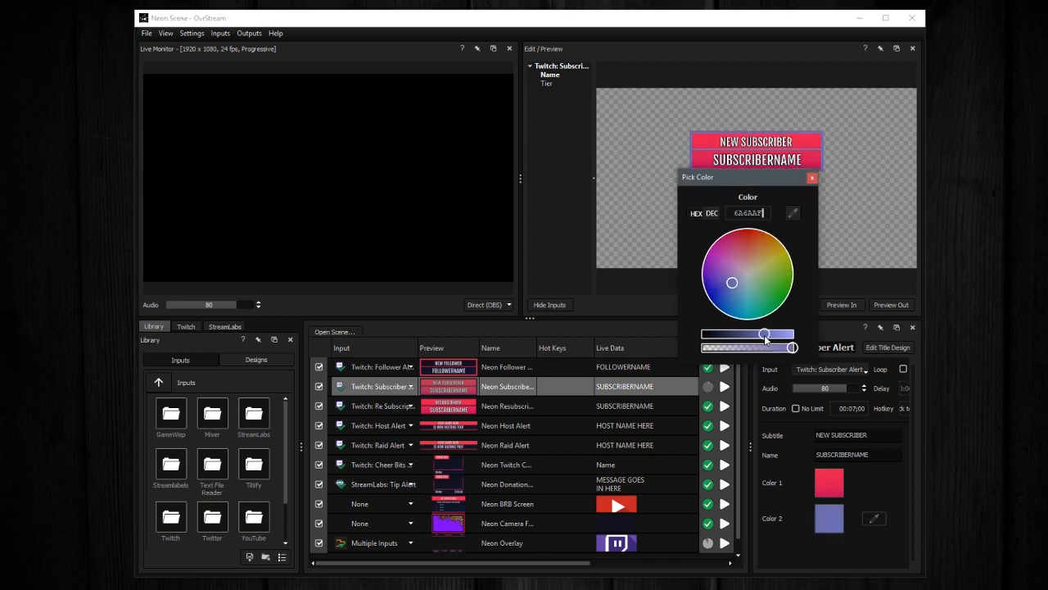
click(810, 178)
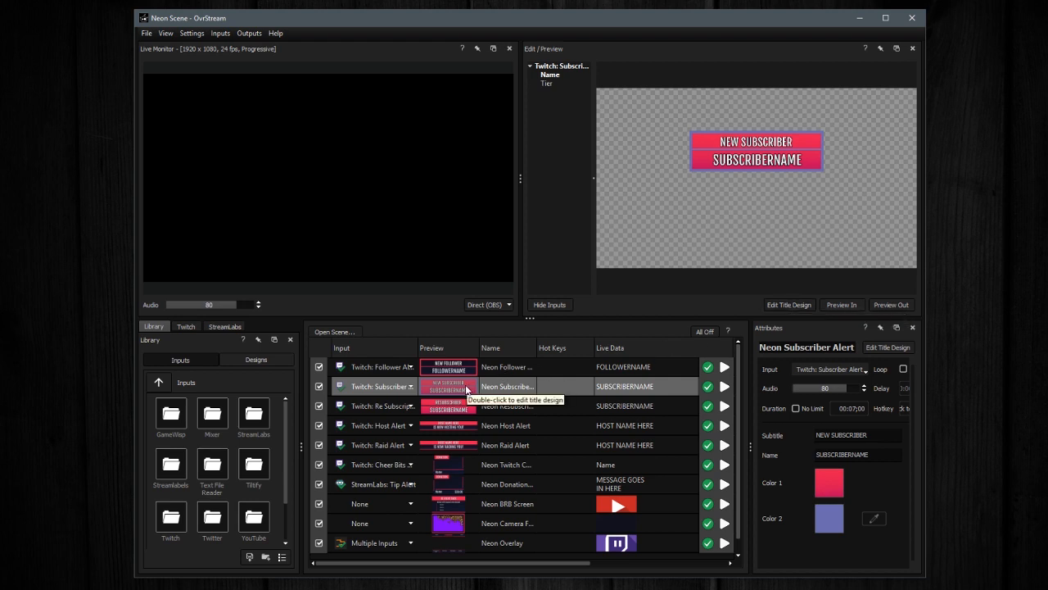
double_click(466, 390)
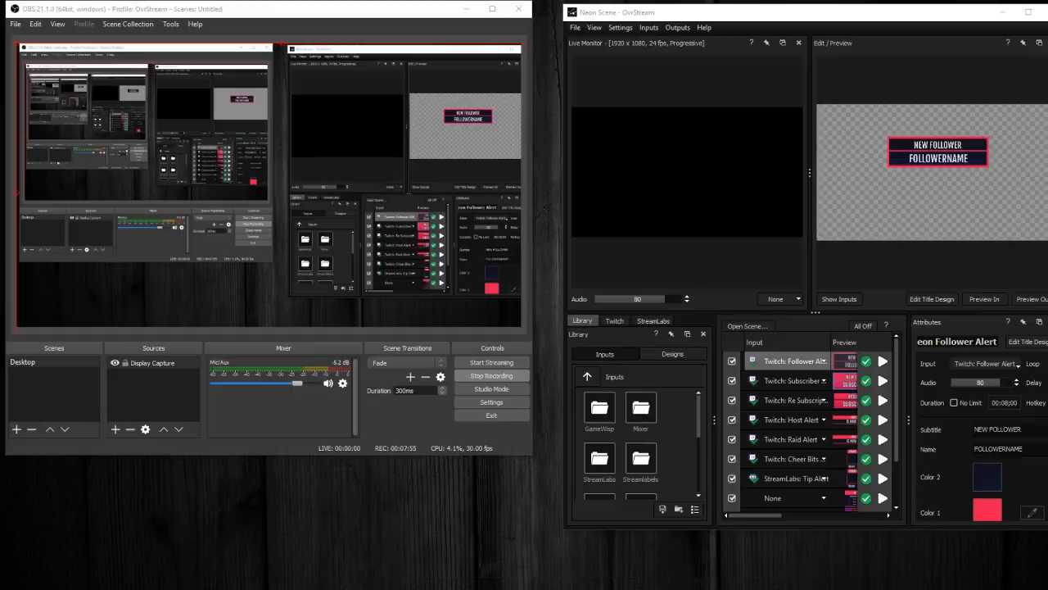
Step: Set the OvrStream output to Direct (OBS)
click(678, 28)
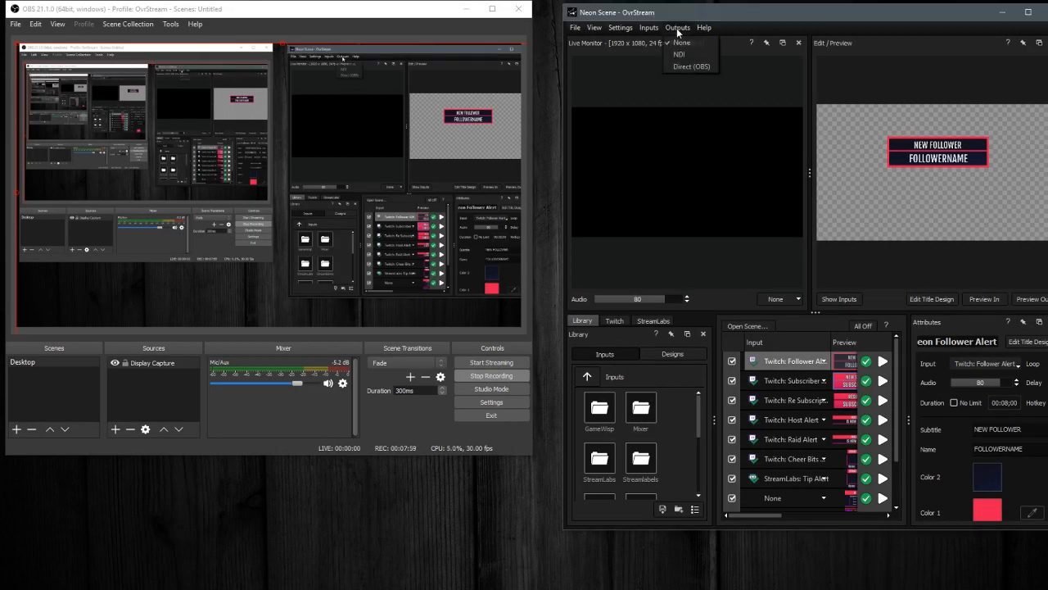
click(696, 66)
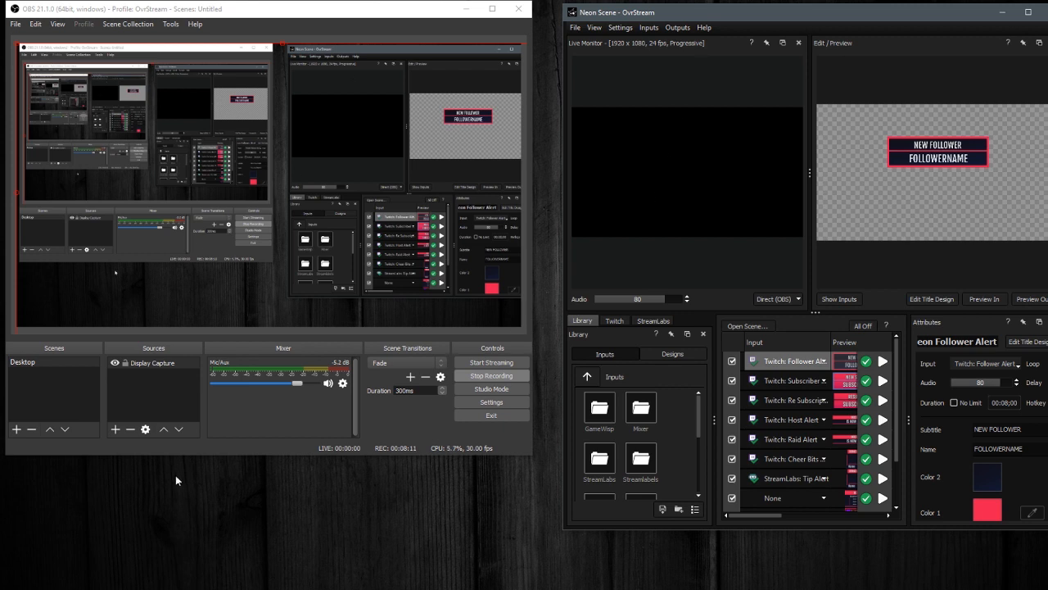
Step: Switch to OBS to add an OvrStream source, and play the Neon Follower Alert live from OvrStream
click(115, 429)
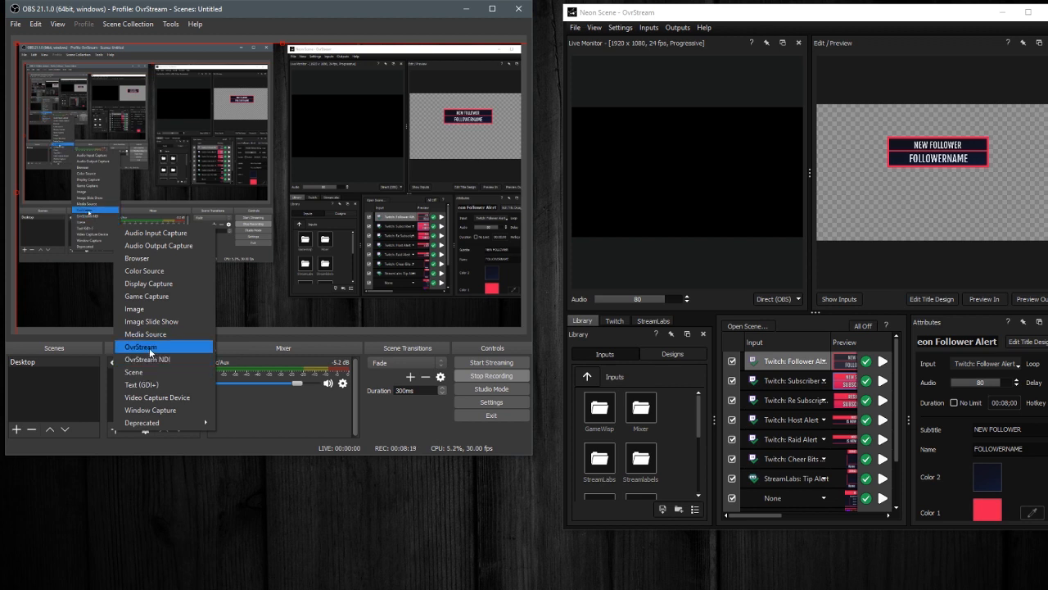
click(150, 350)
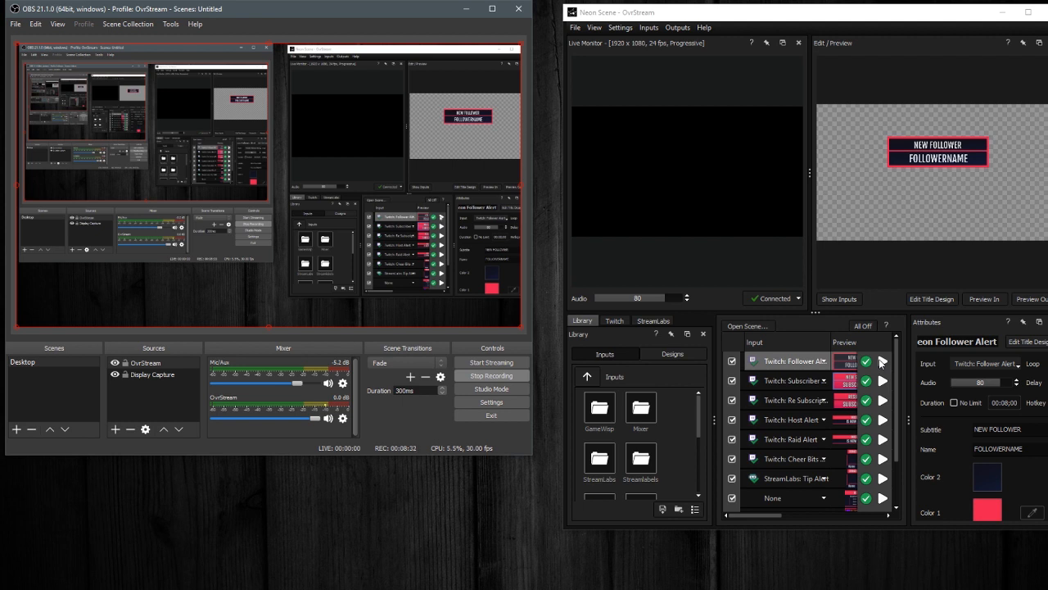
click(881, 361)
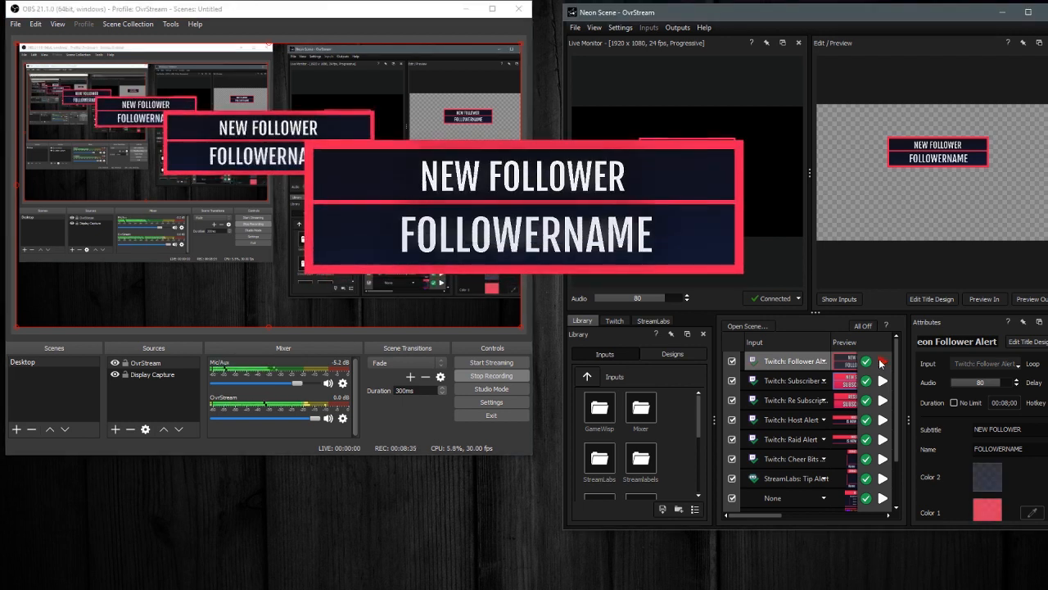